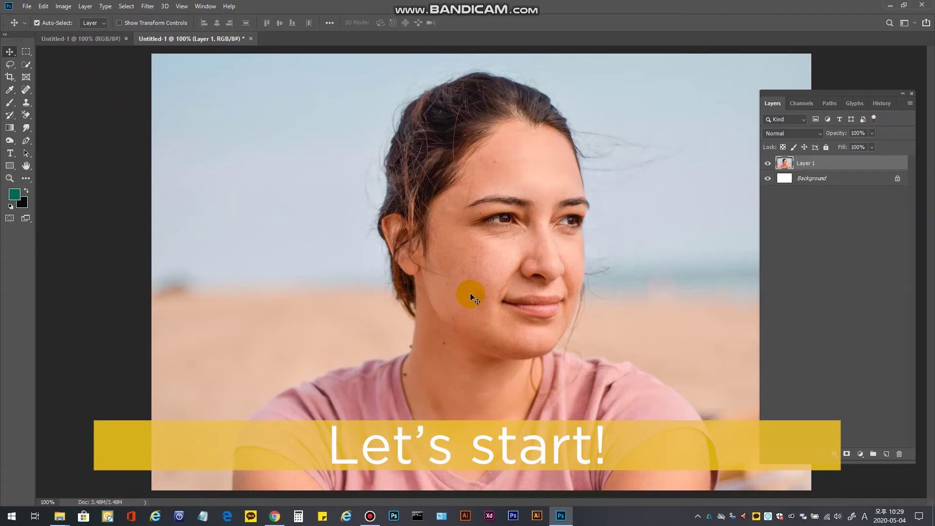
Open the portrait in the Liquify filter from the Filter menu
{"action": "left_click", "coordinate": [147, 7]}
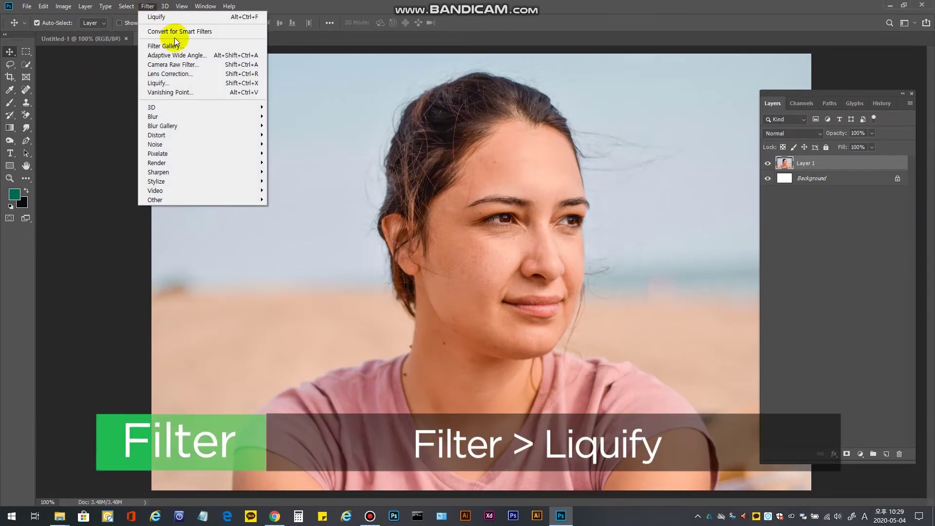
{"action": "left_click", "coordinate": [200, 84]}
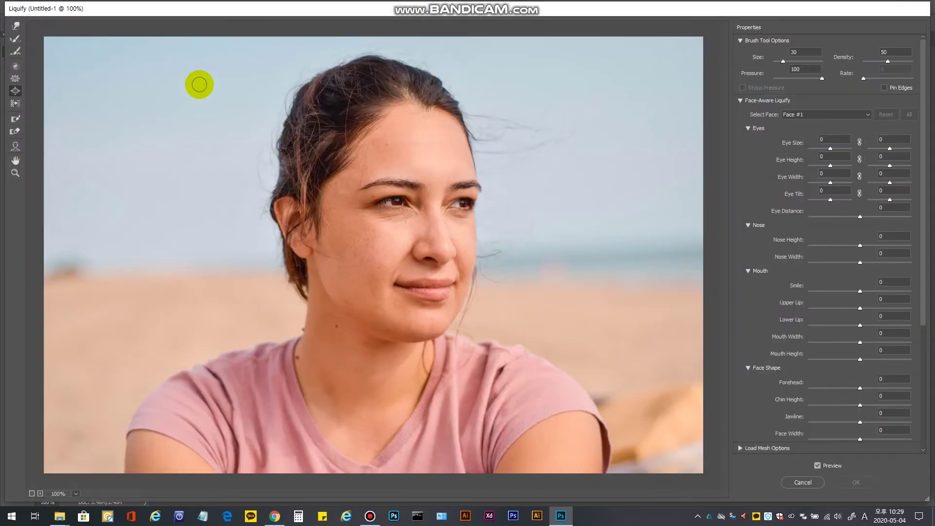
With the Face Tool, set Chin Height 100, Jawline -65, Face Width -54, Forehead -100, Nose Height -16
{"action": "left_click", "coordinate": [15, 149]}
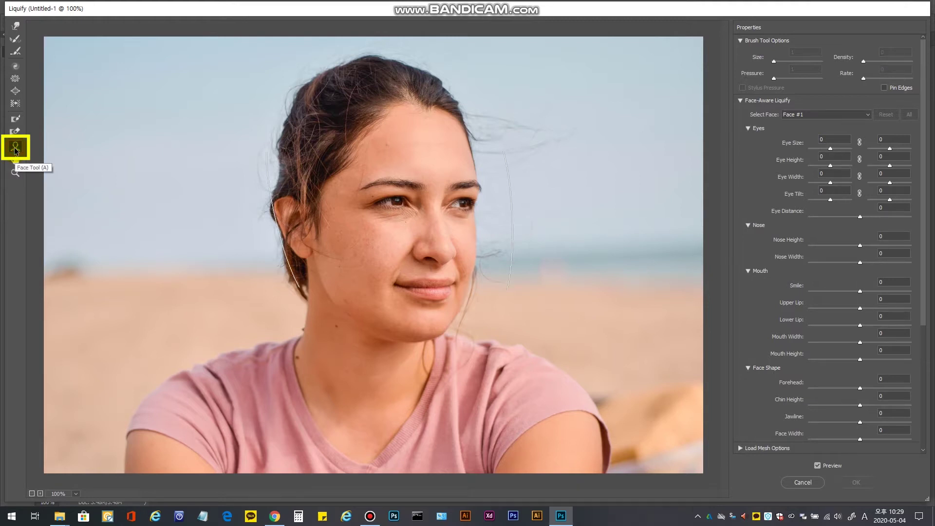
{"action": "mouse_move", "coordinate": [394, 226]}
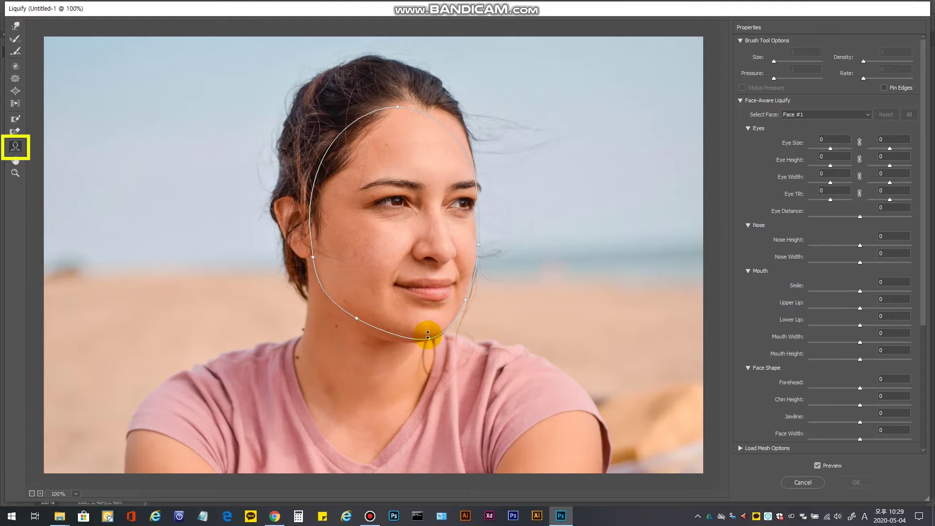
{"action": "left_click_drag", "start_coordinate": [421, 312], "coordinate": [432, 341]}
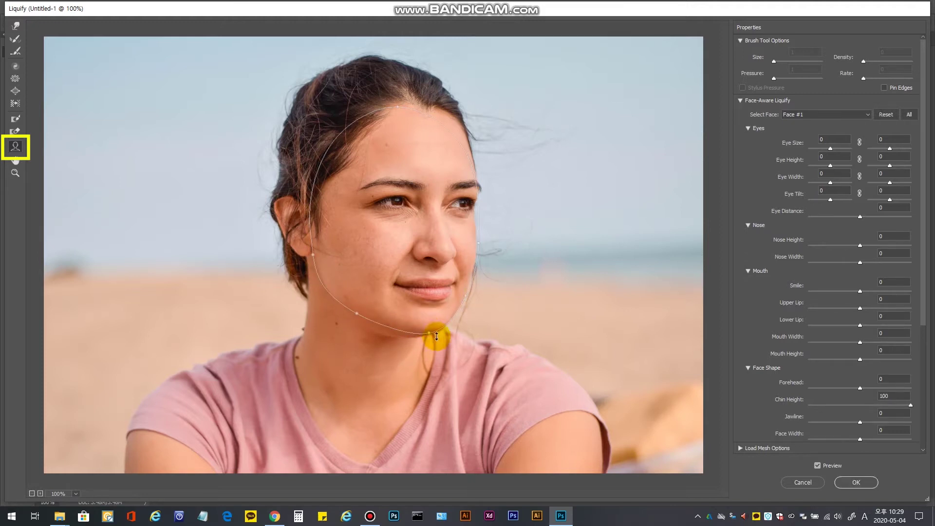
{"action": "left_click_drag", "start_coordinate": [467, 298], "coordinate": [455, 295]}
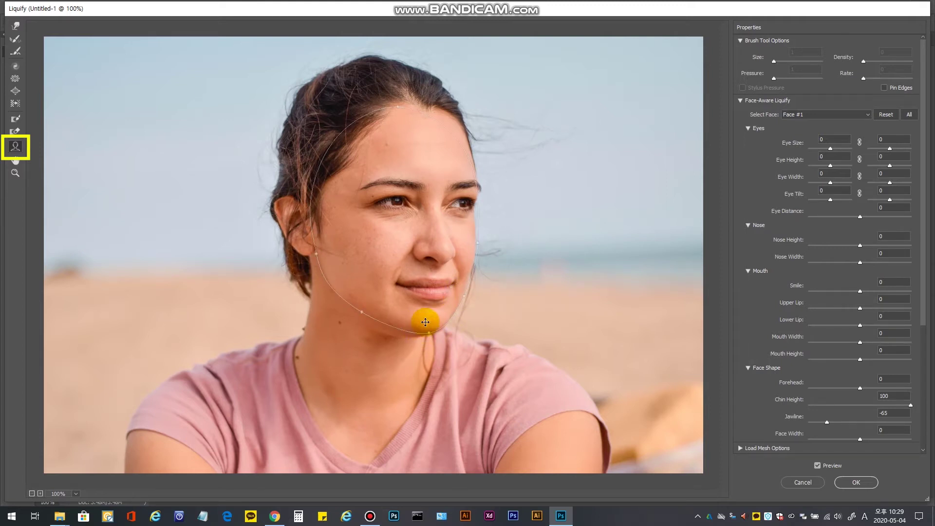
{"action": "left_click_drag", "start_coordinate": [477, 242], "coordinate": [475, 238]}
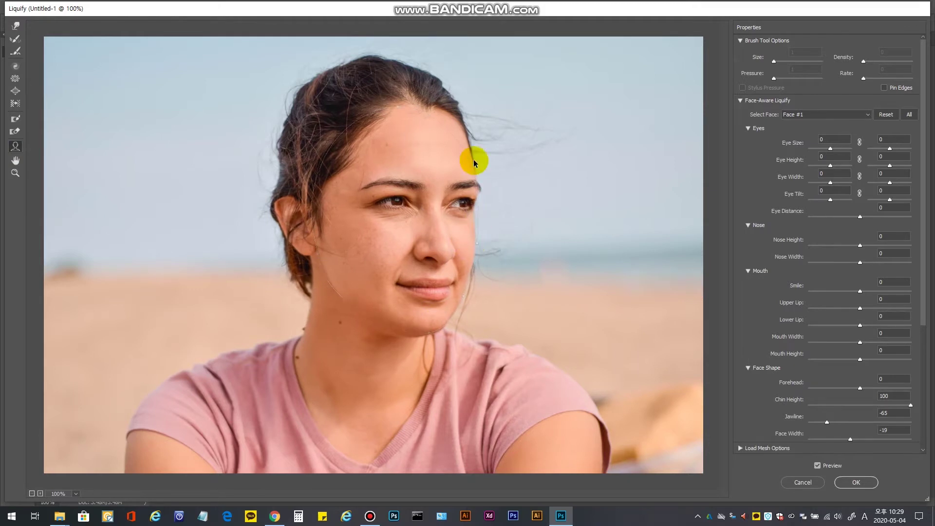
{"action": "left_click_drag", "start_coordinate": [415, 108], "coordinate": [412, 126]}
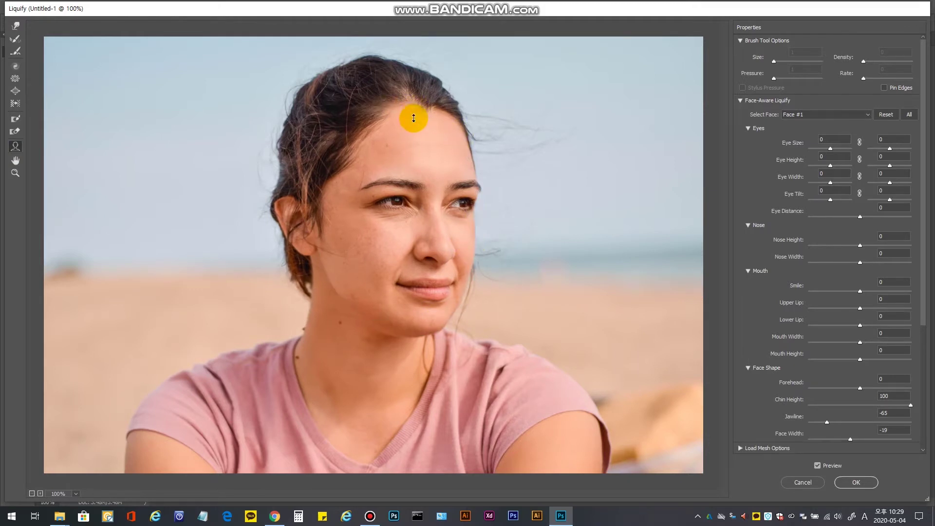
{"action": "mouse_move", "coordinate": [317, 246]}
{"action": "left_mouse_down"}
{"action": "mouse_move", "coordinate": [329, 258]}
{"action": "mouse_move", "coordinate": [318, 263]}
{"action": "left_mouse_up"}
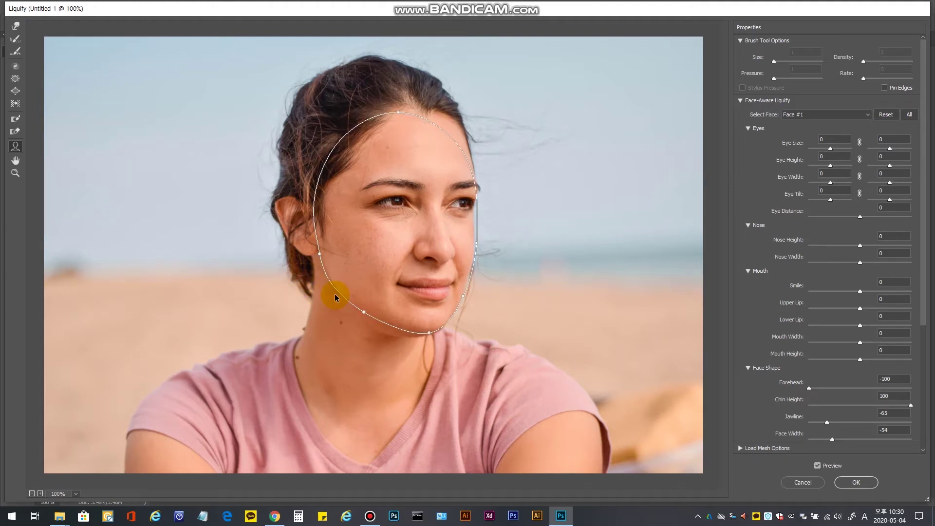
{"action": "mouse_move", "coordinate": [439, 270]}
{"action": "left_mouse_down"}
{"action": "mouse_move", "coordinate": [429, 255]}
{"action": "mouse_move", "coordinate": [467, 259]}
{"action": "left_mouse_up"}
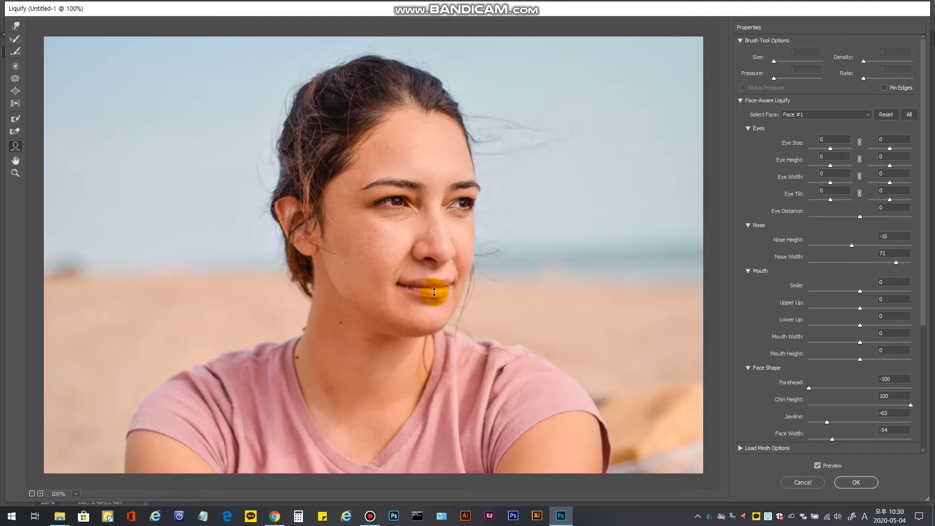
Reshape the mouth to Lower Lip 27, Mouth Width 71 and Smile 28, alongside Nose Width 71
{"action": "left_click_drag", "start_coordinate": [434, 296], "coordinate": [434, 300]}
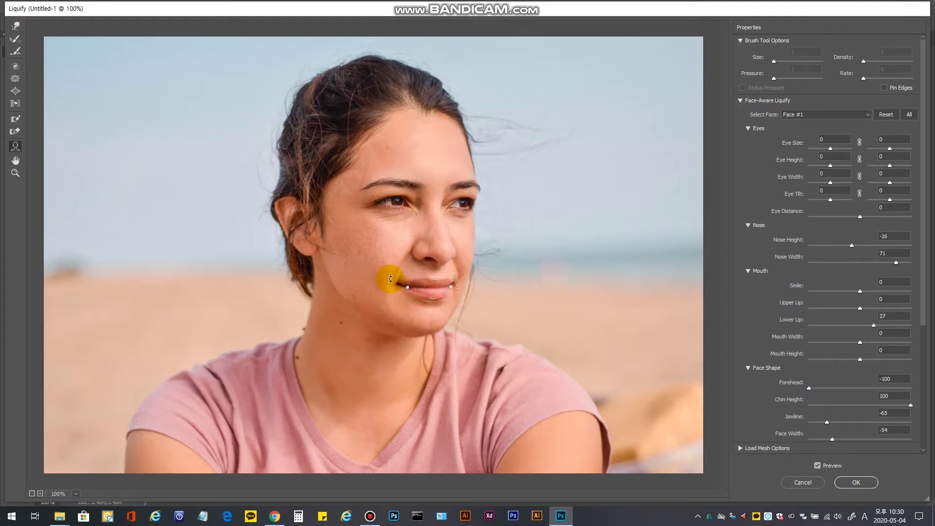
{"action": "left_click_drag", "start_coordinate": [396, 279], "coordinate": [433, 287]}
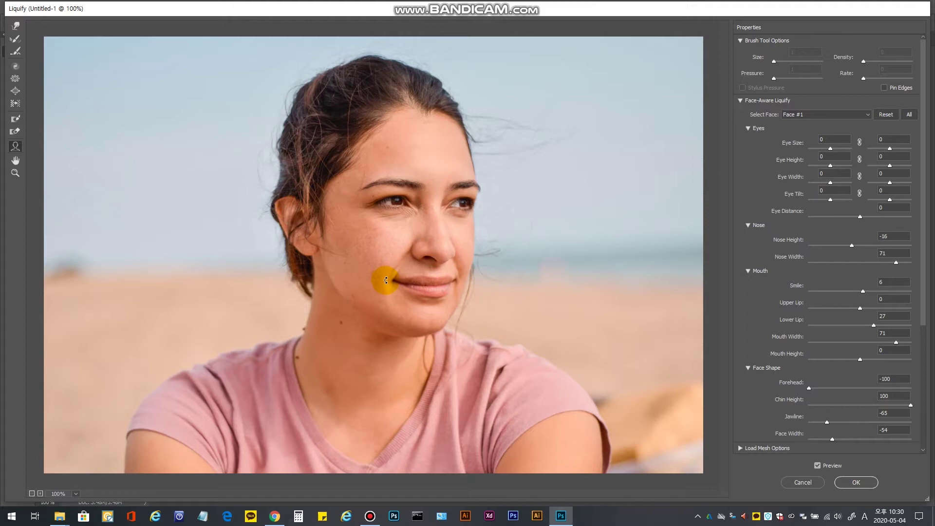
{"action": "left_click_drag", "start_coordinate": [393, 281], "coordinate": [418, 271]}
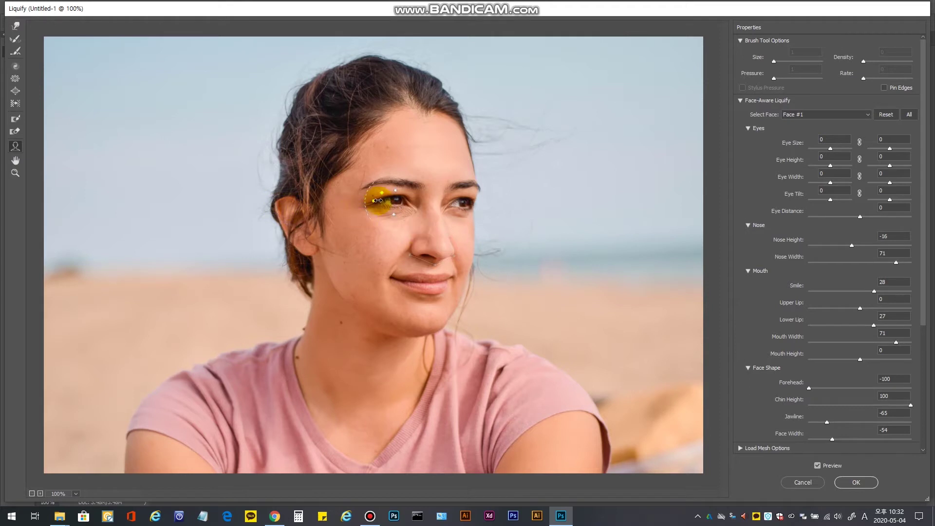
Adjust eye width, set Eye Size -27 and Eye Height 51, then apply Liquify
{"action": "left_click_drag", "start_coordinate": [370, 203], "coordinate": [356, 202]}
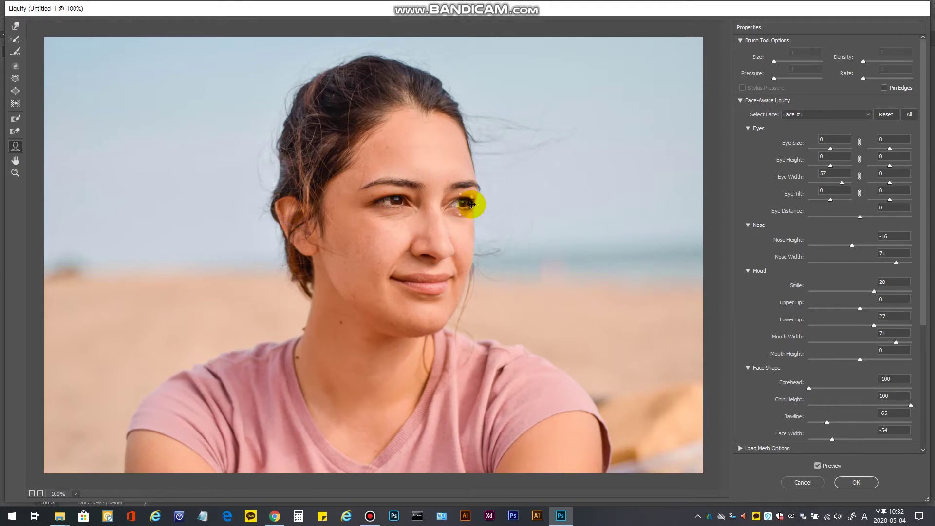
{"action": "mouse_move", "coordinate": [473, 207]}
{"action": "left_mouse_down"}
{"action": "mouse_move", "coordinate": [465, 203]}
{"action": "mouse_move", "coordinate": [482, 186]}
{"action": "left_mouse_up"}
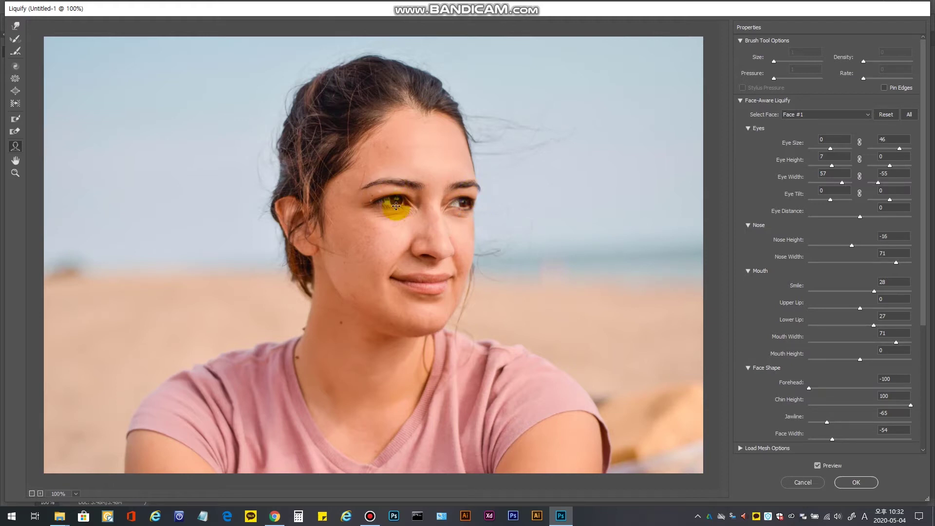
{"action": "left_click_drag", "start_coordinate": [397, 219], "coordinate": [381, 196]}
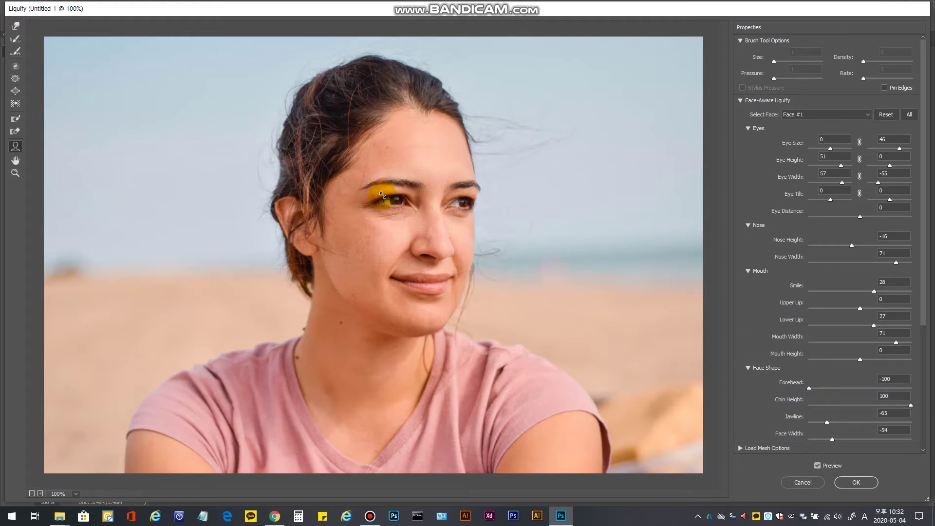
{"action": "mouse_move", "coordinate": [394, 278]}
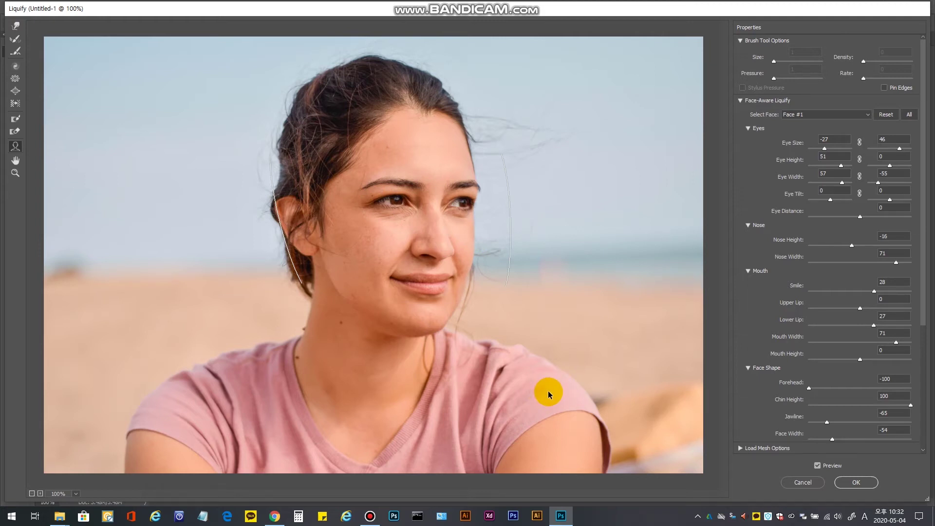
{"action": "left_click", "coordinate": [848, 484]}
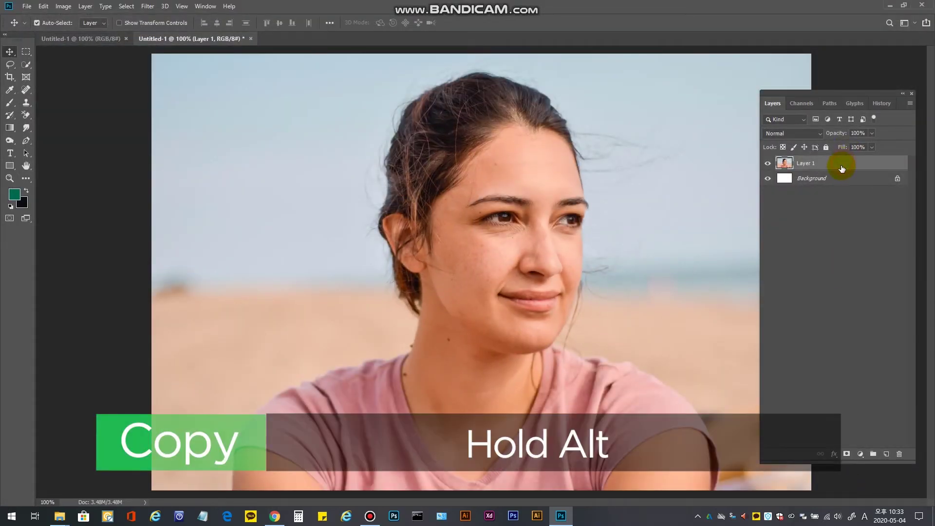
Duplicate Layer 1, then apply Surface Blur with radius 10 and threshold 14 to Layer 1
{"action": "left_click_drag", "start_coordinate": [837, 170], "coordinate": [828, 177]}
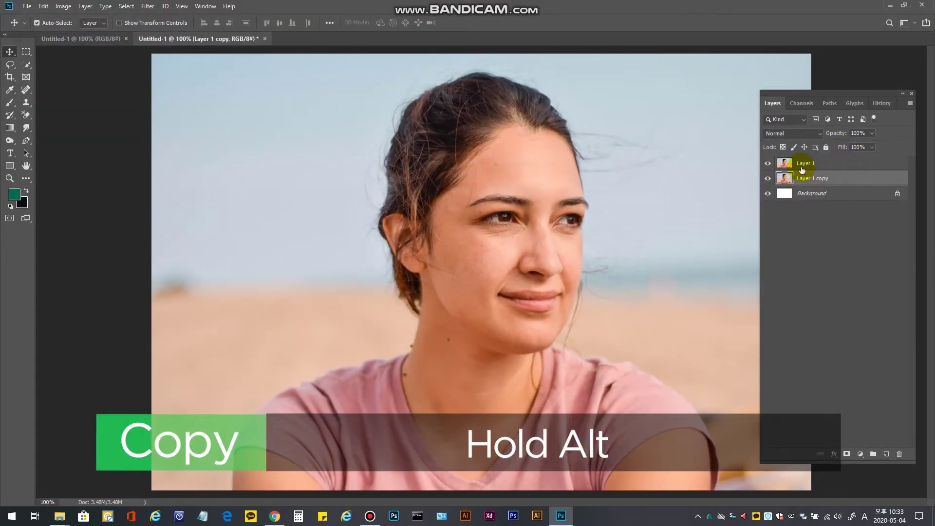
{"action": "left_click", "coordinate": [157, 6]}
{"action": "mouse_move", "coordinate": [201, 116]}
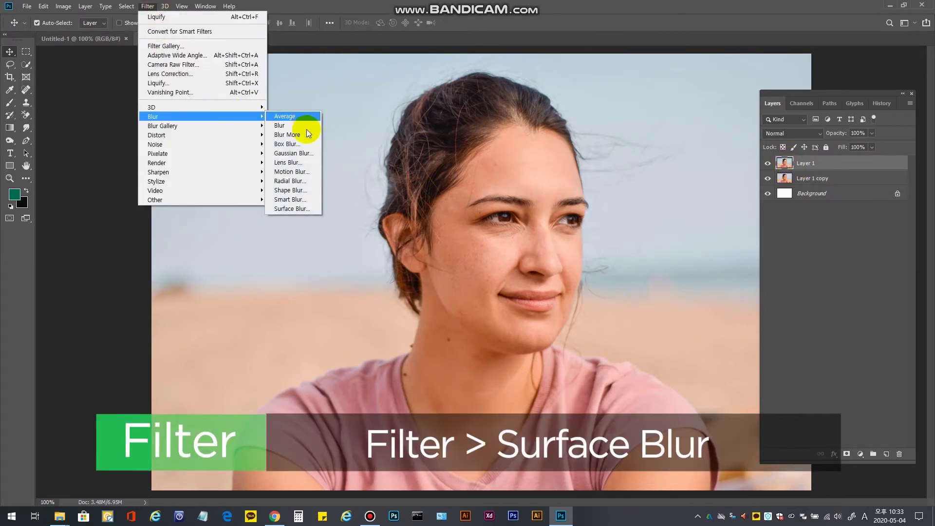
{"action": "left_click", "coordinate": [306, 209]}
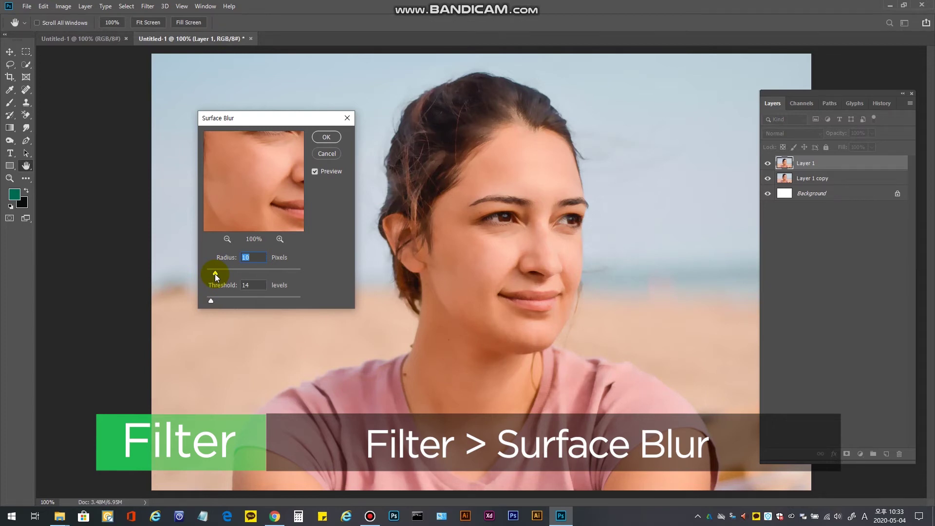
{"action": "left_click", "coordinate": [331, 139]}
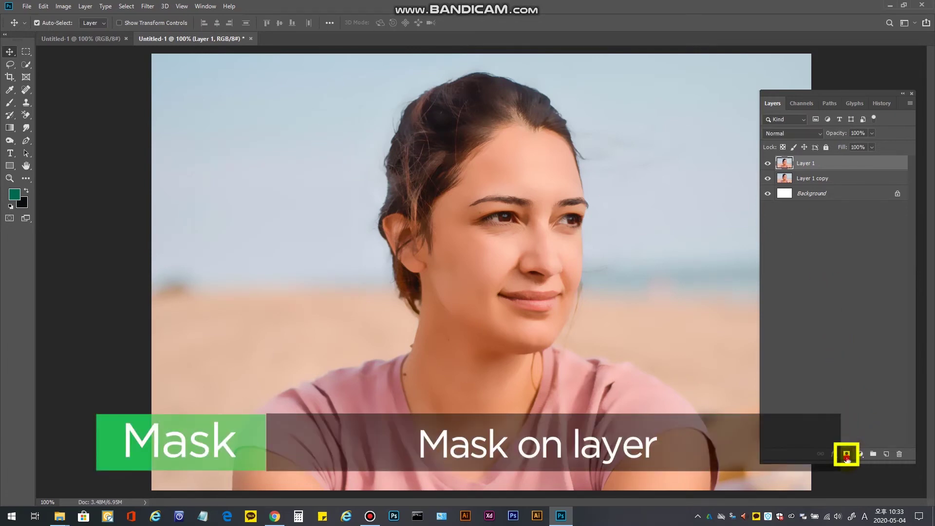
Add a layer mask to the blurred Layer 1 and pick a soft round brush
{"action": "left_click", "coordinate": [847, 455]}
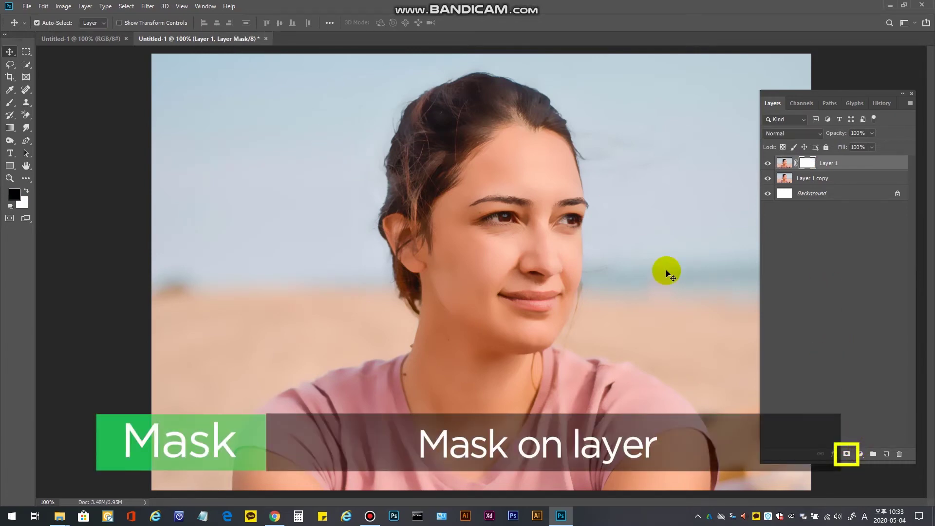
{"action": "left_click", "coordinate": [10, 102]}
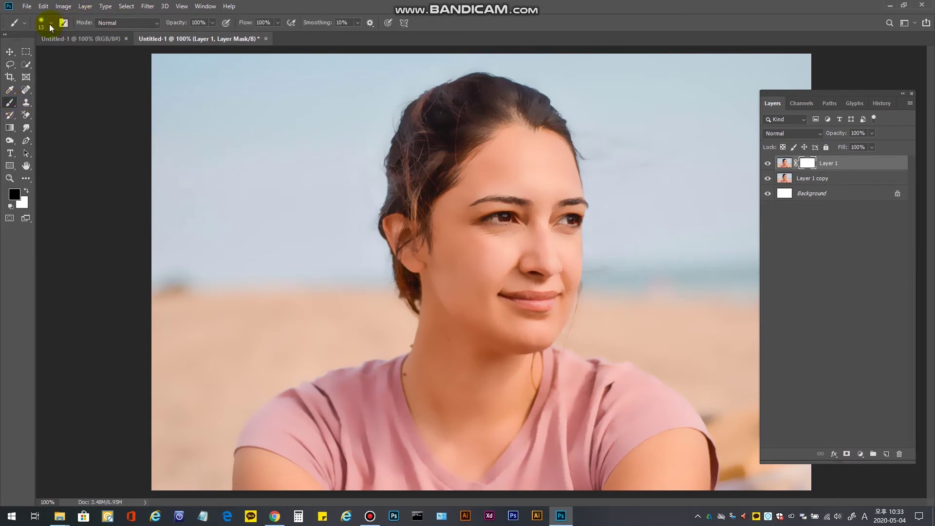
{"action": "left_click", "coordinate": [51, 23]}
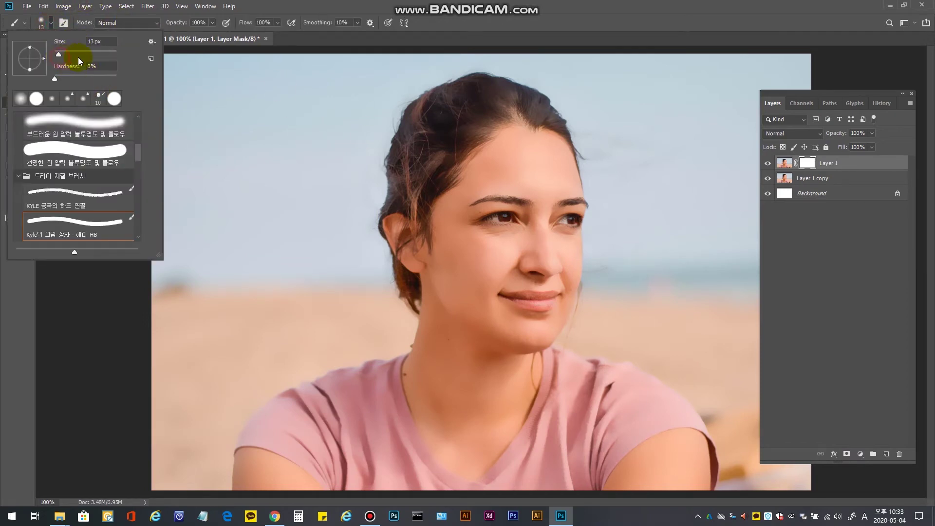
{"action": "left_click_drag", "start_coordinate": [70, 52], "coordinate": [72, 53]}
{"action": "left_click_drag", "start_coordinate": [139, 152], "coordinate": [141, 121]}
{"action": "left_click", "coordinate": [119, 130]}
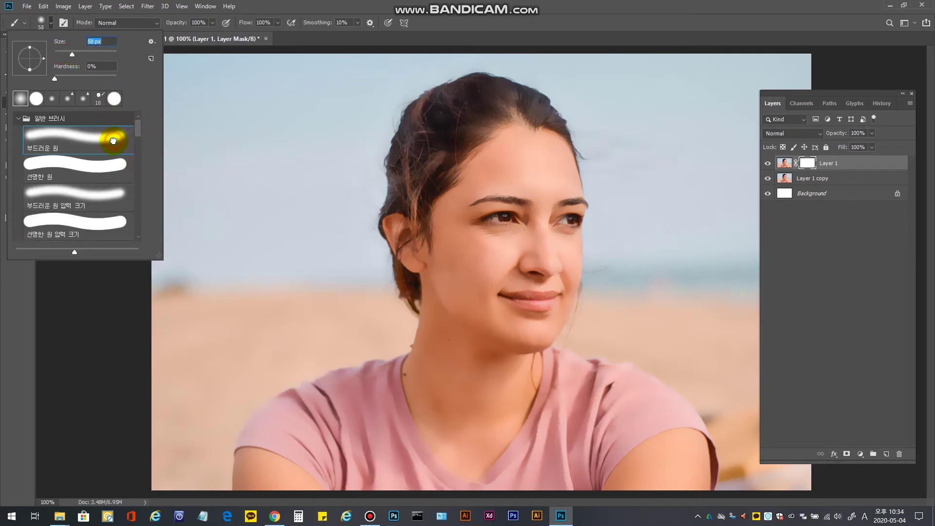
{"action": "left_click", "coordinate": [442, 83]}
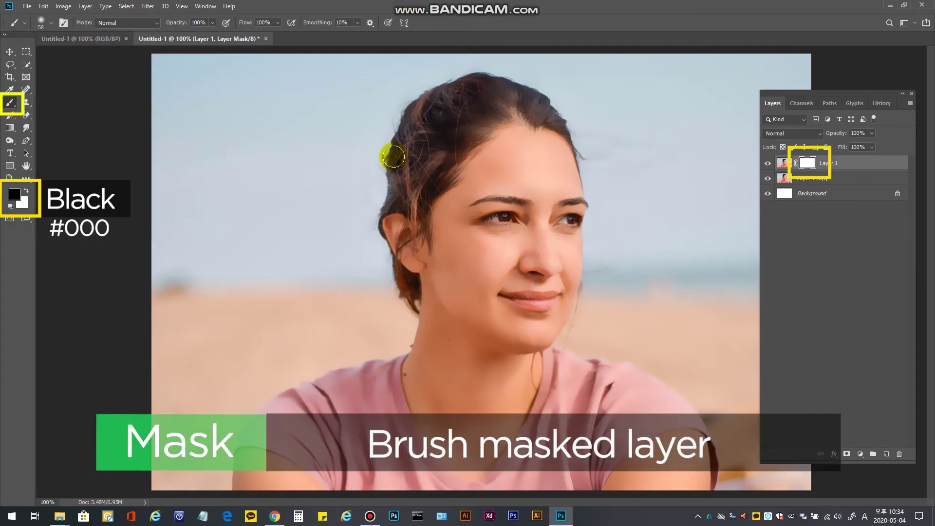
Paint the mask to keep the hair, hairline, shoulder and stray strands sharp
{"action": "left_click_drag", "start_coordinate": [395, 149], "coordinate": [427, 184]}
{"action": "mouse_move", "coordinate": [416, 227]}
{"action": "left_mouse_down"}
{"action": "mouse_move", "coordinate": [503, 120]}
{"action": "mouse_move", "coordinate": [584, 151]}
{"action": "mouse_move", "coordinate": [564, 116]}
{"action": "mouse_move", "coordinate": [488, 88]}
{"action": "mouse_move", "coordinate": [530, 87]}
{"action": "mouse_move", "coordinate": [448, 90]}
{"action": "mouse_move", "coordinate": [518, 88]}
{"action": "mouse_move", "coordinate": [507, 105]}
{"action": "mouse_move", "coordinate": [434, 91]}
{"action": "left_mouse_up"}
{"action": "mouse_move", "coordinate": [480, 139]}
{"action": "left_mouse_down"}
{"action": "mouse_move", "coordinate": [417, 251]}
{"action": "mouse_move", "coordinate": [411, 328]}
{"action": "mouse_move", "coordinate": [346, 428]}
{"action": "mouse_move", "coordinate": [259, 428]}
{"action": "mouse_move", "coordinate": [286, 442]}
{"action": "mouse_move", "coordinate": [384, 458]}
{"action": "mouse_move", "coordinate": [483, 501]}
{"action": "mouse_move", "coordinate": [547, 356]}
{"action": "mouse_move", "coordinate": [487, 350]}
{"action": "mouse_move", "coordinate": [439, 316]}
{"action": "left_mouse_up"}
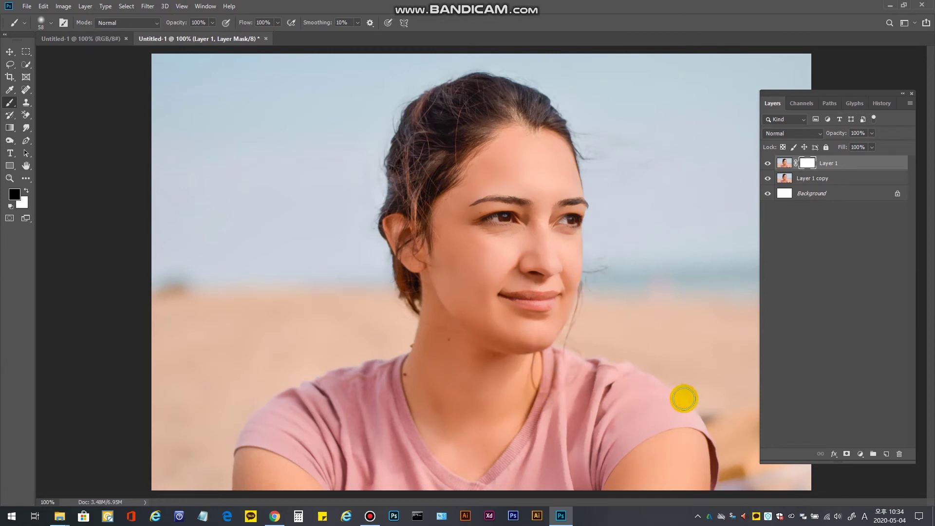
{"action": "mouse_move", "coordinate": [653, 480]}
{"action": "left_mouse_down"}
{"action": "mouse_move", "coordinate": [643, 454]}
{"action": "mouse_move", "coordinate": [555, 473]}
{"action": "mouse_move", "coordinate": [639, 407]}
{"action": "mouse_move", "coordinate": [663, 402]}
{"action": "mouse_move", "coordinate": [605, 410]}
{"action": "mouse_move", "coordinate": [453, 501]}
{"action": "mouse_move", "coordinate": [580, 265]}
{"action": "mouse_move", "coordinate": [521, 298]}
{"action": "mouse_move", "coordinate": [553, 271]}
{"action": "mouse_move", "coordinate": [577, 206]}
{"action": "mouse_move", "coordinate": [588, 202]}
{"action": "mouse_move", "coordinate": [497, 203]}
{"action": "mouse_move", "coordinate": [514, 224]}
{"action": "mouse_move", "coordinate": [486, 220]}
{"action": "mouse_move", "coordinate": [493, 209]}
{"action": "mouse_move", "coordinate": [570, 226]}
{"action": "mouse_move", "coordinate": [518, 268]}
{"action": "mouse_move", "coordinate": [560, 271]}
{"action": "mouse_move", "coordinate": [507, 278]}
{"action": "mouse_move", "coordinate": [565, 272]}
{"action": "mouse_move", "coordinate": [540, 271]}
{"action": "mouse_move", "coordinate": [497, 294]}
{"action": "mouse_move", "coordinate": [562, 295]}
{"action": "mouse_move", "coordinate": [501, 294]}
{"action": "mouse_move", "coordinate": [562, 295]}
{"action": "mouse_move", "coordinate": [519, 302]}
{"action": "left_mouse_up"}
{"action": "key", "text": "bracketleft"}
{"action": "key", "text": "bracketleft"}
{"action": "key", "text": "bracketleft"}
{"action": "key", "text": "bracketleft"}
{"action": "key", "text": "bracketleft"}
{"action": "key", "text": "bracketright"}
{"action": "key", "text": "bracketright"}
{"action": "key", "text": "bracketright"}
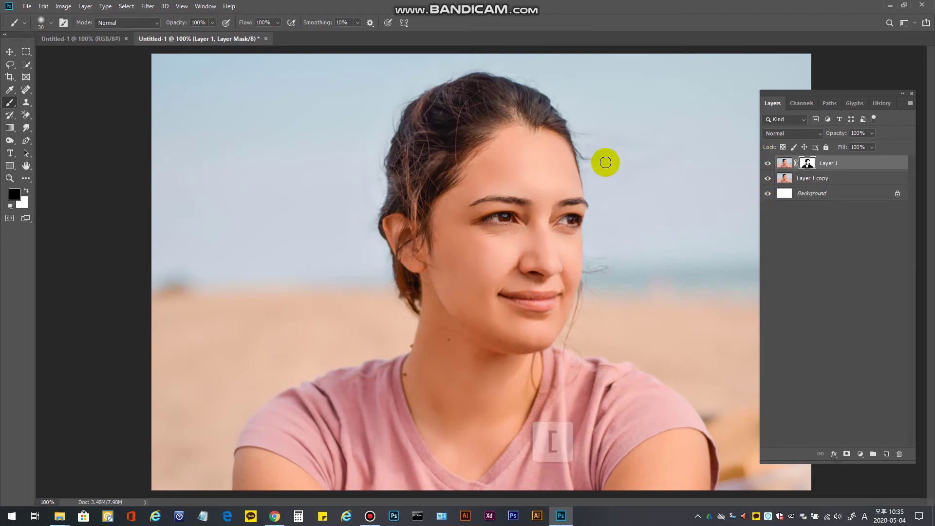
{"action": "key", "text": "bracketright"}
{"action": "key", "text": "bracketright"}
{"action": "key", "text": "bracketright"}
{"action": "key", "text": "bracketright"}
{"action": "mouse_move", "coordinate": [600, 146]}
{"action": "left_mouse_down"}
{"action": "mouse_move", "coordinate": [618, 163]}
{"action": "mouse_move", "coordinate": [513, 156]}
{"action": "left_mouse_up"}
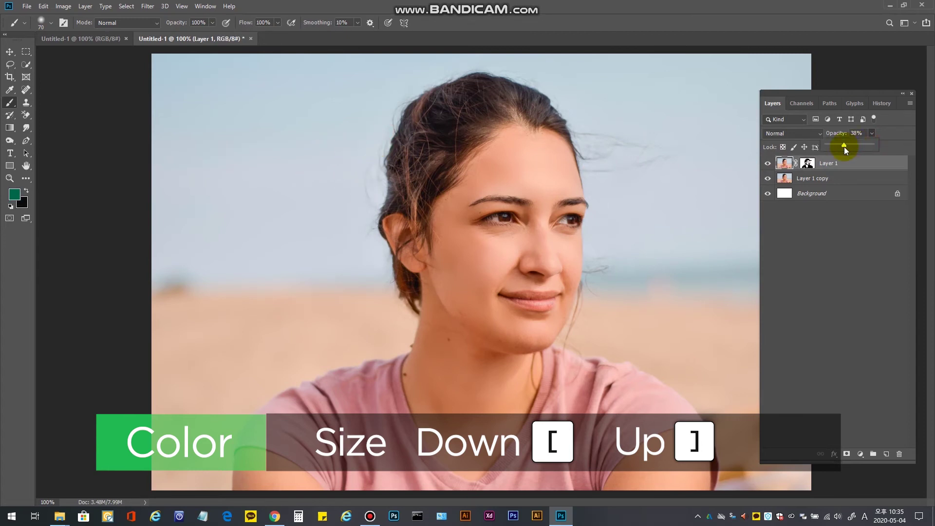
Set Layer 1 opacity to 78% and select Layer 1 copy
{"action": "left_click_drag", "start_coordinate": [853, 148], "coordinate": [863, 148]}
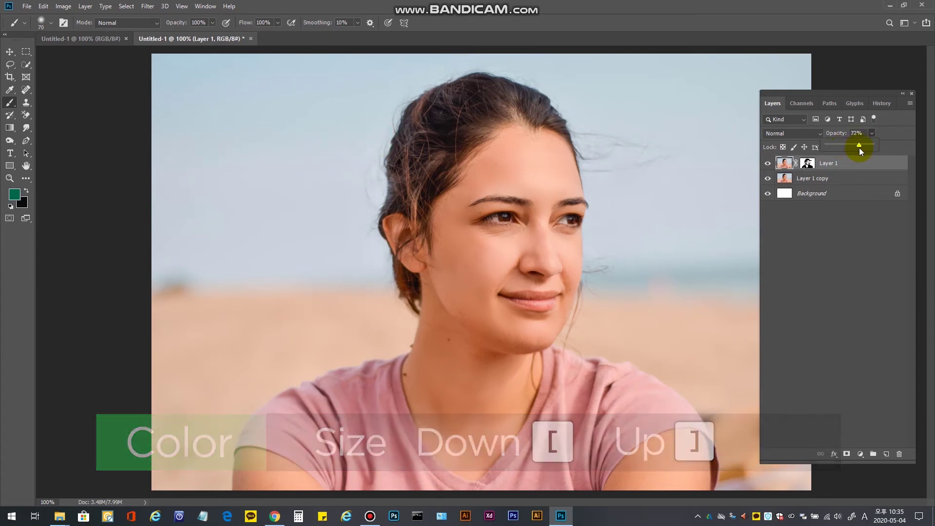
{"action": "left_click", "coordinate": [802, 177]}
{"action": "key", "text": "h"}
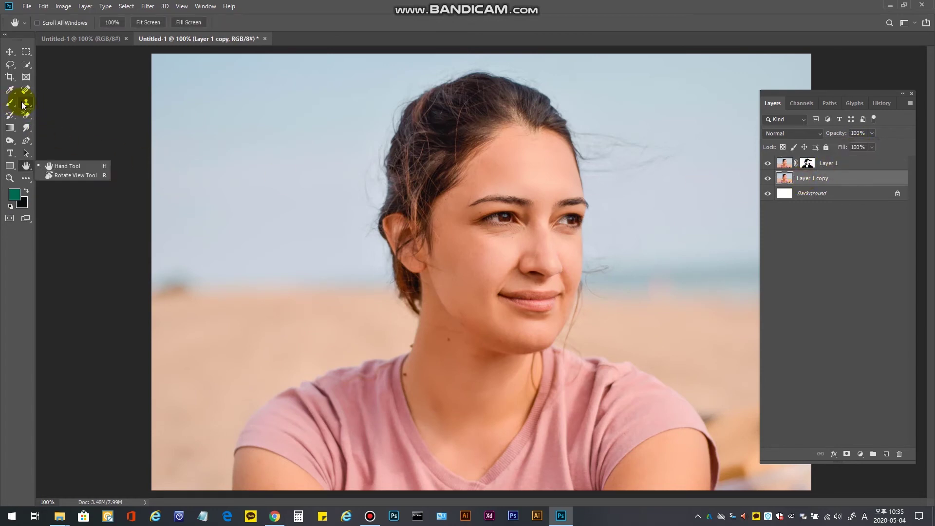
Use the Blur tool at 100% strength to soften the skin under and around the eyes
{"action": "right_click", "coordinate": [26, 128]}
{"action": "left_click", "coordinate": [50, 128]}
{"action": "left_click", "coordinate": [212, 22]}
{"action": "left_click_drag", "start_coordinate": [229, 36], "coordinate": [241, 34]}
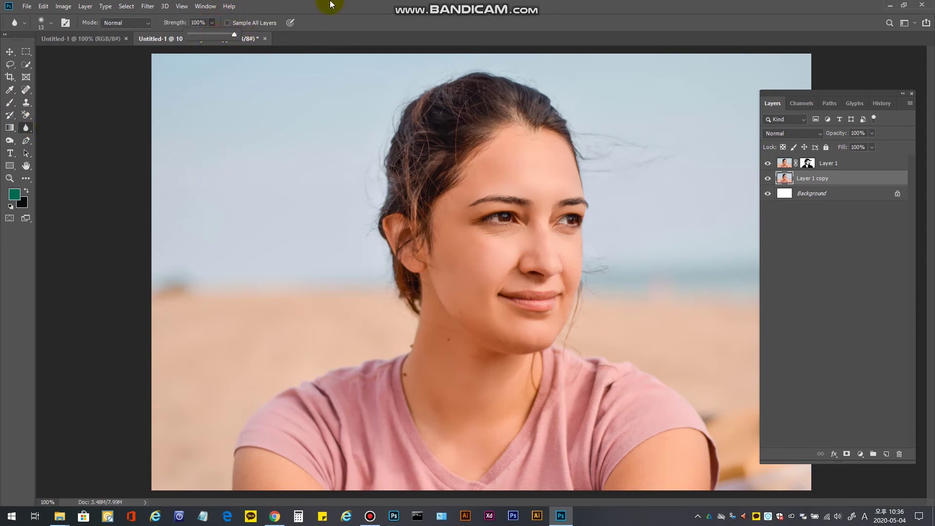
{"action": "left_click_drag", "start_coordinate": [524, 237], "coordinate": [506, 234]}
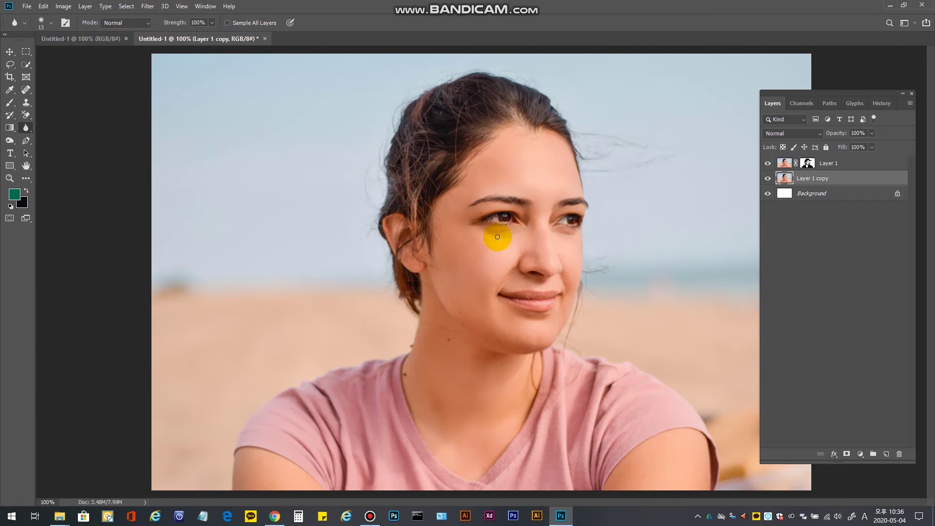
{"action": "left_click_drag", "start_coordinate": [519, 228], "coordinate": [492, 236]}
{"action": "mouse_move", "coordinate": [498, 235]}
{"action": "left_mouse_down"}
{"action": "mouse_move", "coordinate": [562, 233]}
{"action": "mouse_move", "coordinate": [486, 236]}
{"action": "mouse_move", "coordinate": [506, 235]}
{"action": "left_mouse_up"}
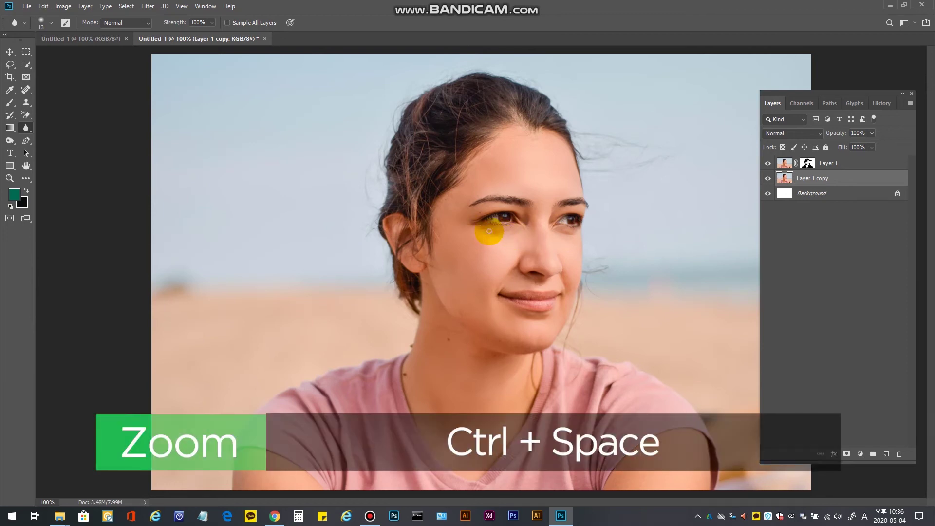
With a size-30 brush, blur the cheek and under-eye skin on Layer 1 too
{"action": "left_click", "coordinate": [559, 225], "text": "ctrl"}
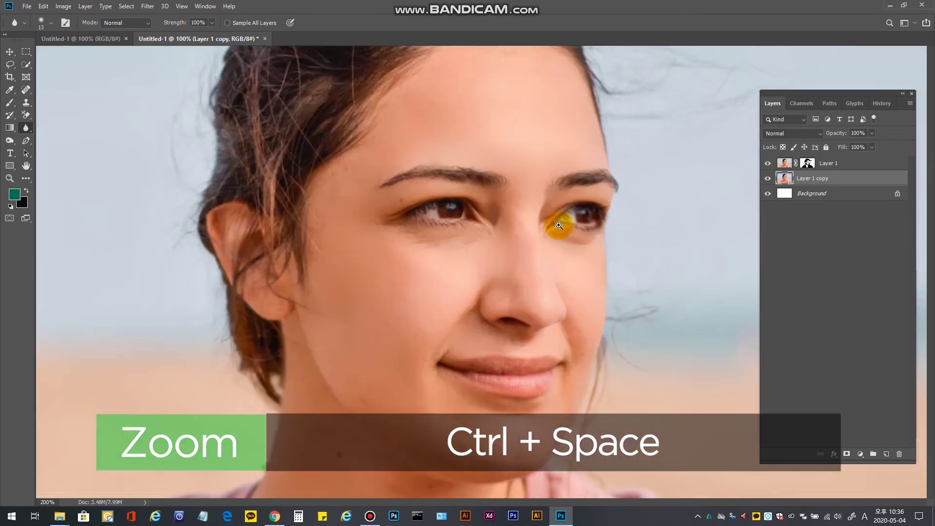
{"action": "key", "text": "bracketright"}
{"action": "key", "text": "bracketright"}
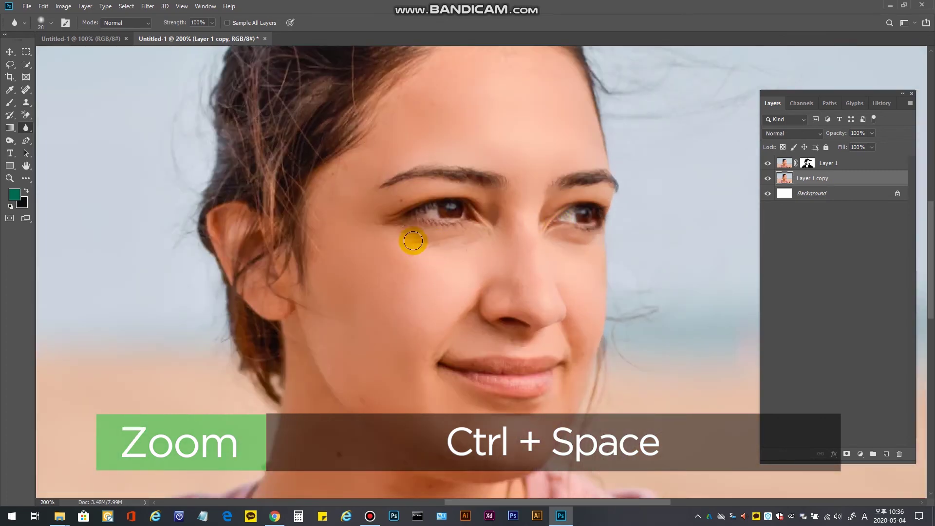
{"action": "mouse_move", "coordinate": [440, 256]}
{"action": "left_mouse_down"}
{"action": "mouse_move", "coordinate": [426, 246]}
{"action": "mouse_move", "coordinate": [444, 253]}
{"action": "left_mouse_up"}
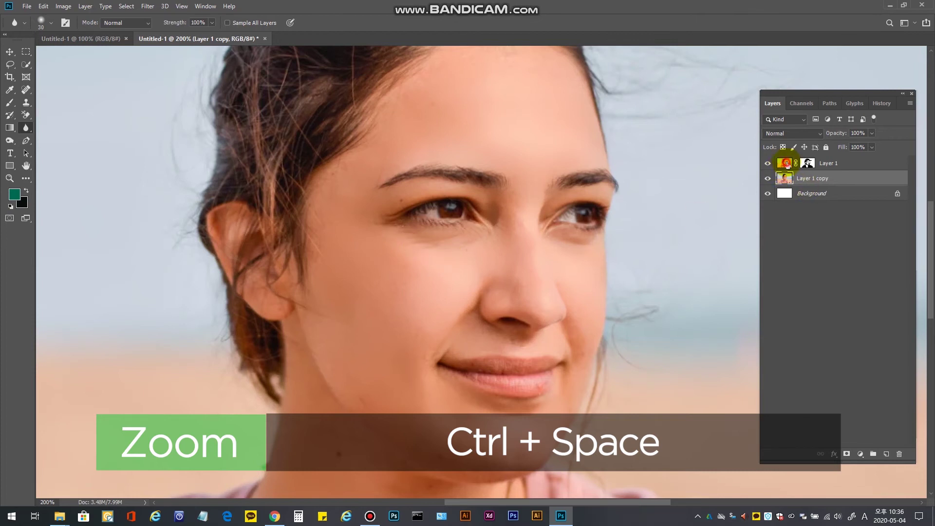
{"action": "left_click", "coordinate": [782, 165]}
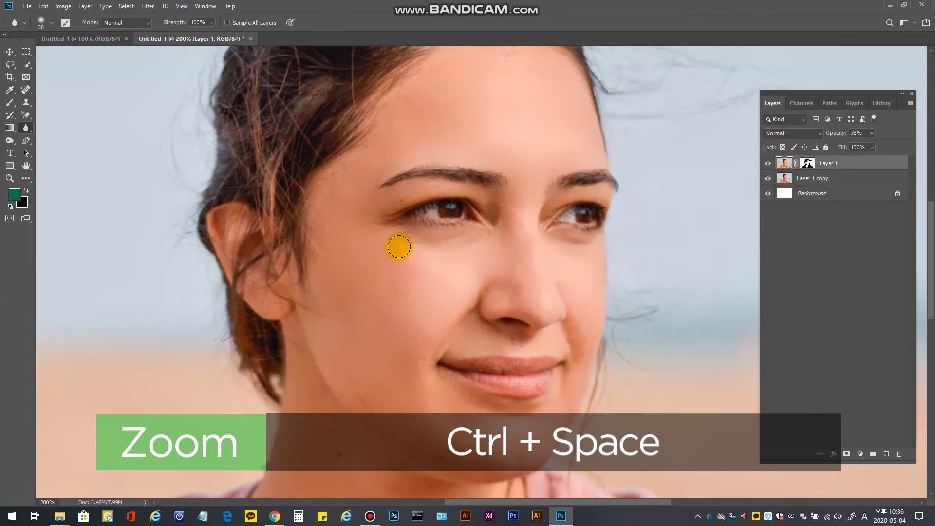
{"action": "mouse_move", "coordinate": [556, 246]}
{"action": "left_mouse_down"}
{"action": "mouse_move", "coordinate": [580, 250]}
{"action": "mouse_move", "coordinate": [400, 240]}
{"action": "mouse_move", "coordinate": [478, 249]}
{"action": "mouse_move", "coordinate": [491, 242]}
{"action": "mouse_move", "coordinate": [478, 238]}
{"action": "mouse_move", "coordinate": [503, 240]}
{"action": "mouse_move", "coordinate": [403, 235]}
{"action": "mouse_move", "coordinate": [376, 224]}
{"action": "mouse_move", "coordinate": [417, 239]}
{"action": "left_mouse_up"}
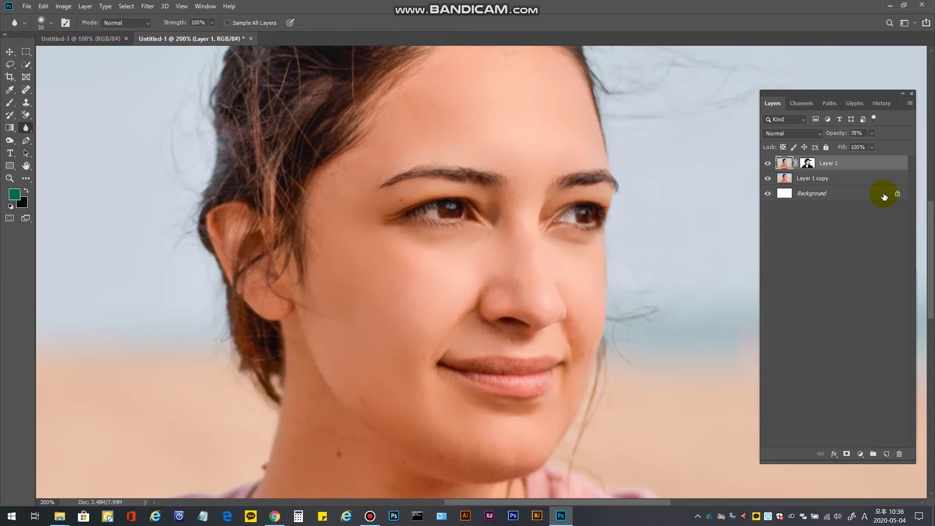
{"action": "mouse_move", "coordinate": [444, 327]}
{"action": "left_mouse_down"}
{"action": "mouse_move", "coordinate": [426, 356]}
{"action": "mouse_move", "coordinate": [451, 300]}
{"action": "mouse_move", "coordinate": [473, 344]}
{"action": "left_mouse_up"}
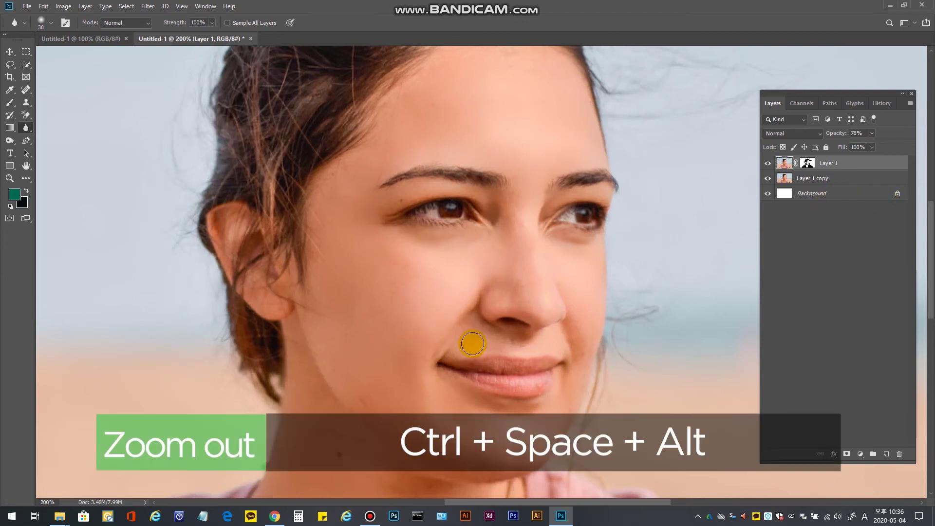
{"action": "left_click", "coordinate": [519, 276], "text": "ctrl+alt"}
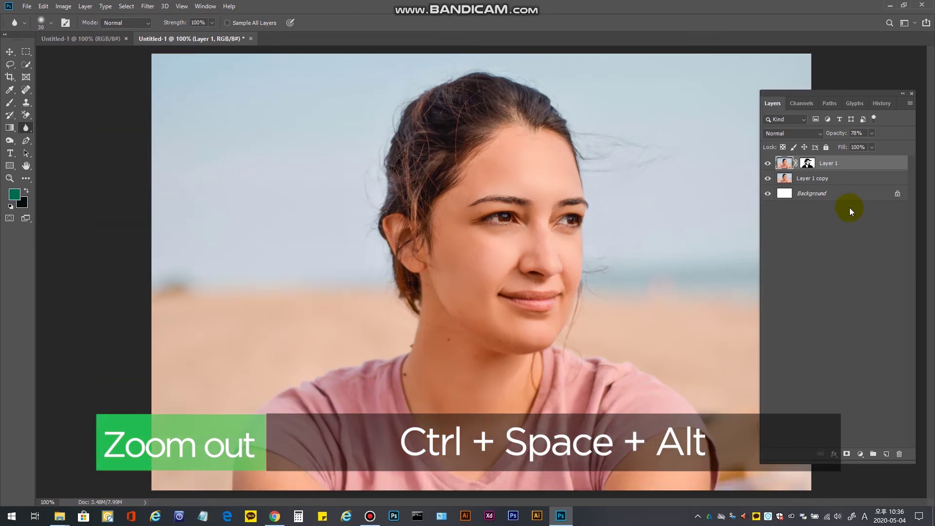
Add a Curves adjustment layer and arrange the panels so its graph is visible
{"action": "left_click", "coordinate": [860, 454]}
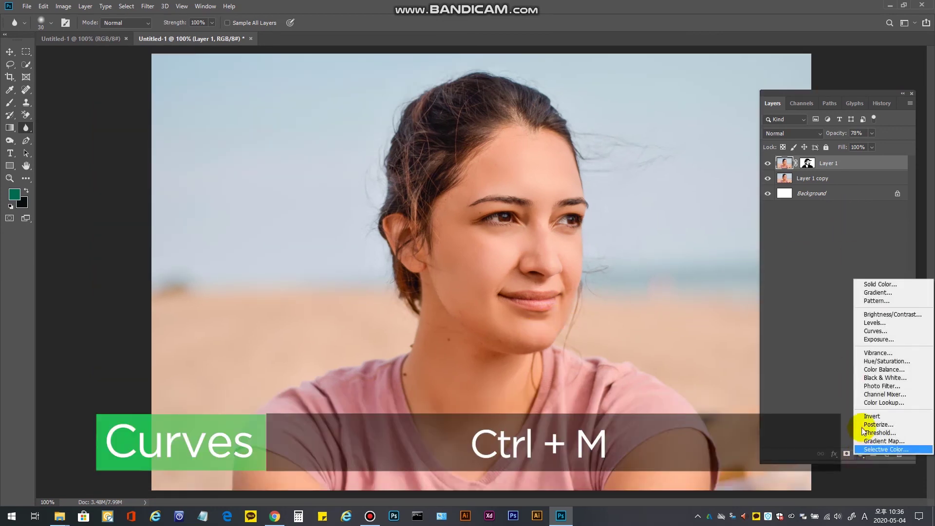
{"action": "left_click", "coordinate": [882, 331]}
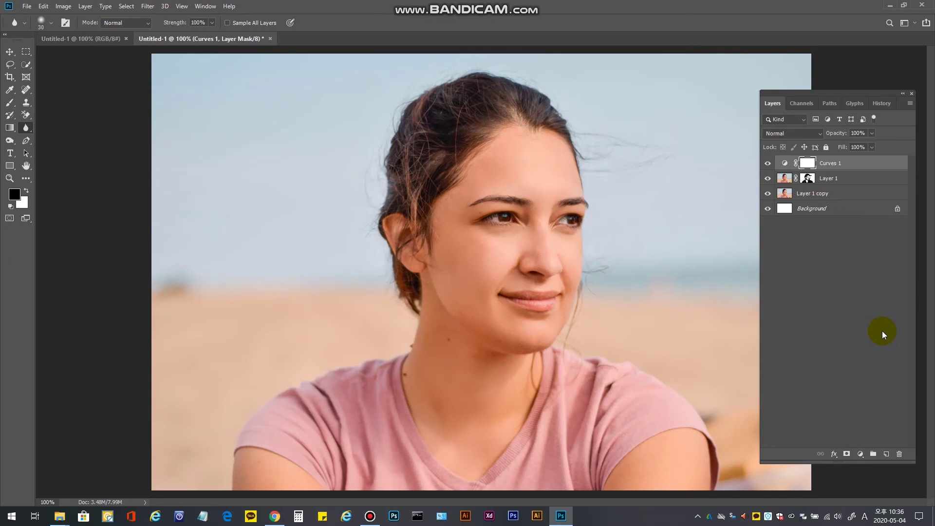
{"action": "left_click", "coordinate": [787, 166]}
{"action": "double_click", "coordinate": [788, 166]}
{"action": "left_click_drag", "start_coordinate": [829, 97], "coordinate": [726, 94]}
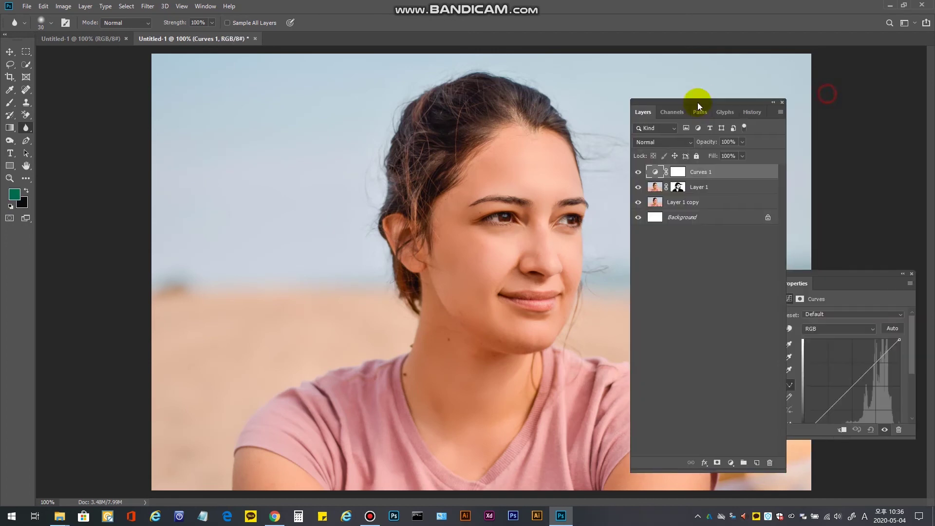
{"action": "left_click_drag", "start_coordinate": [861, 271], "coordinate": [748, 258]}
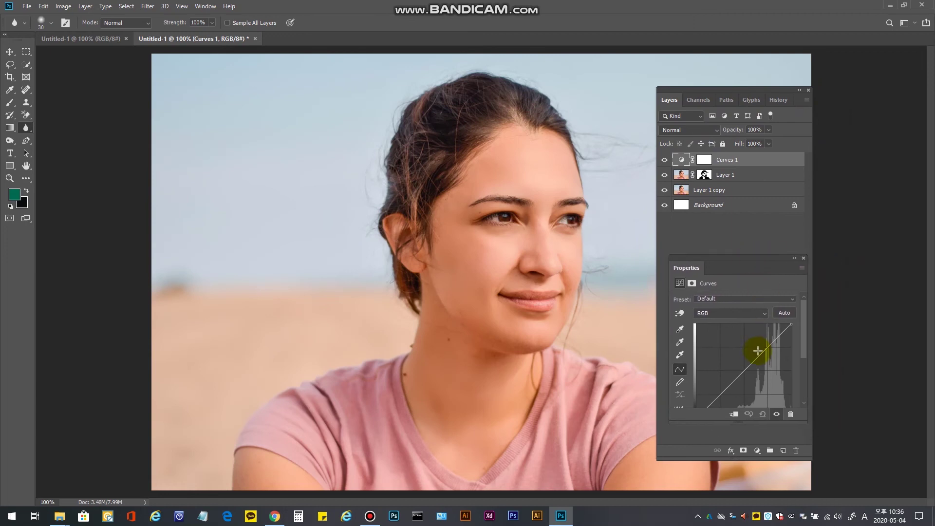
{"action": "left_click_drag", "start_coordinate": [717, 91], "coordinate": [793, 88]}
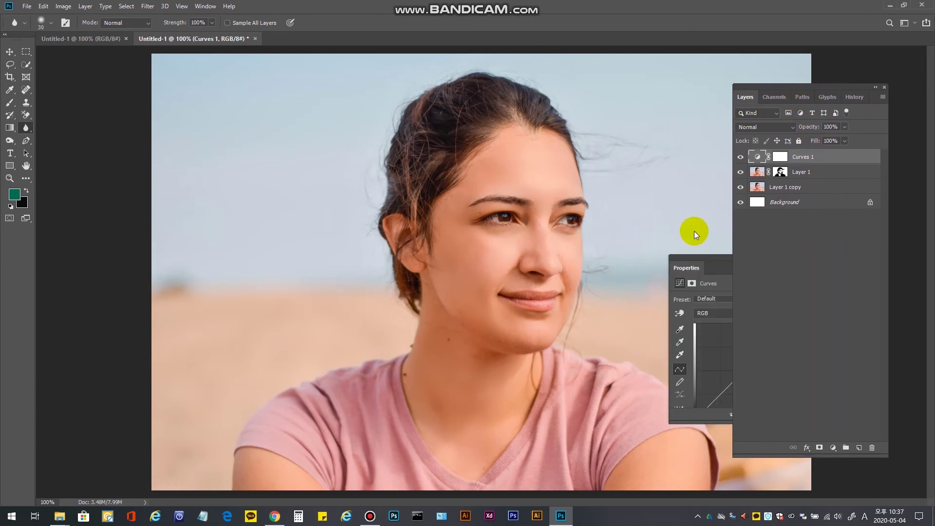
Lift the RGB curve to brighten midtones, taming highlights and slightly deepening shadows
{"action": "left_click_drag", "start_coordinate": [742, 370], "coordinate": [738, 367]}
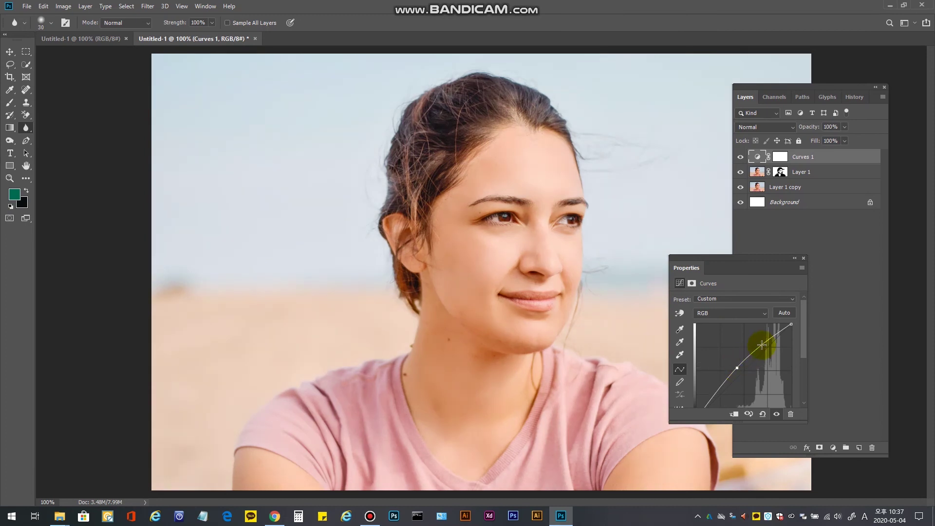
{"action": "left_click_drag", "start_coordinate": [761, 343], "coordinate": [762, 345]}
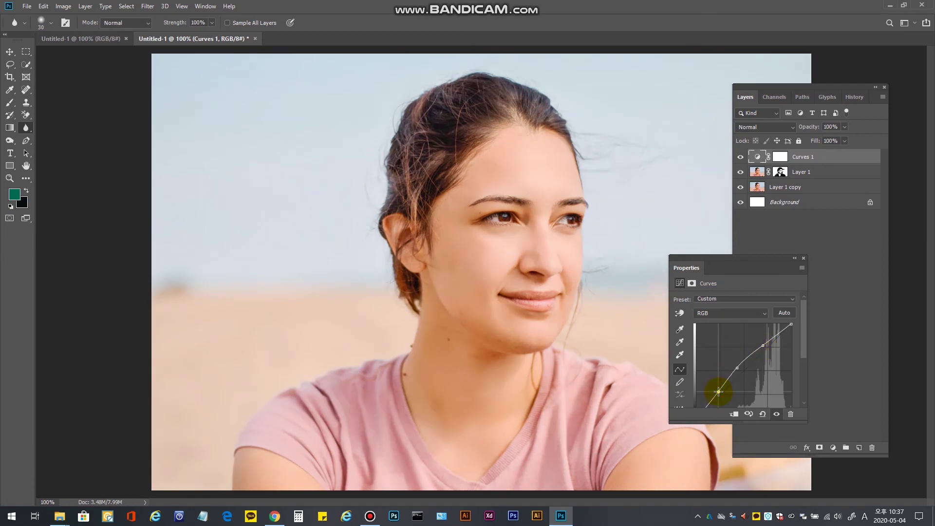
{"action": "left_click", "coordinate": [718, 392]}
{"action": "left_click_drag", "start_coordinate": [712, 401], "coordinate": [711, 402]}
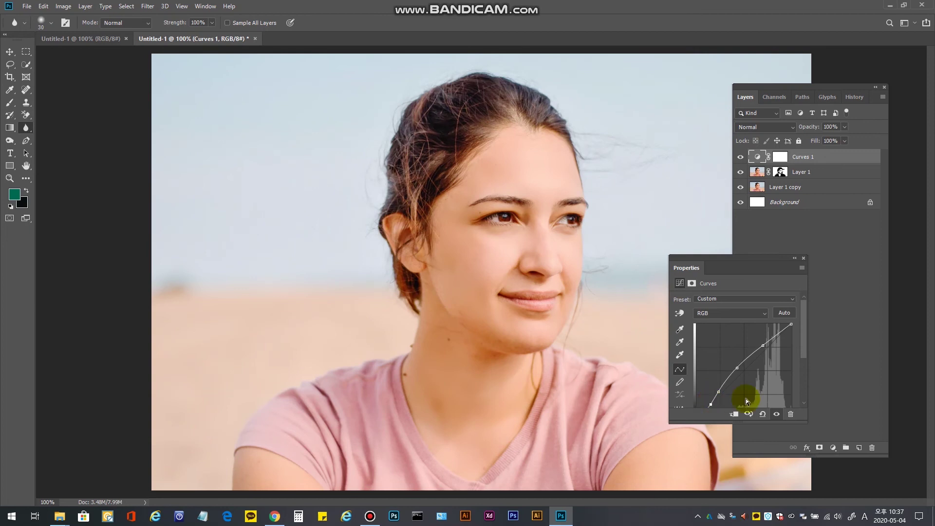
{"action": "left_click_drag", "start_coordinate": [737, 367], "coordinate": [738, 369]}
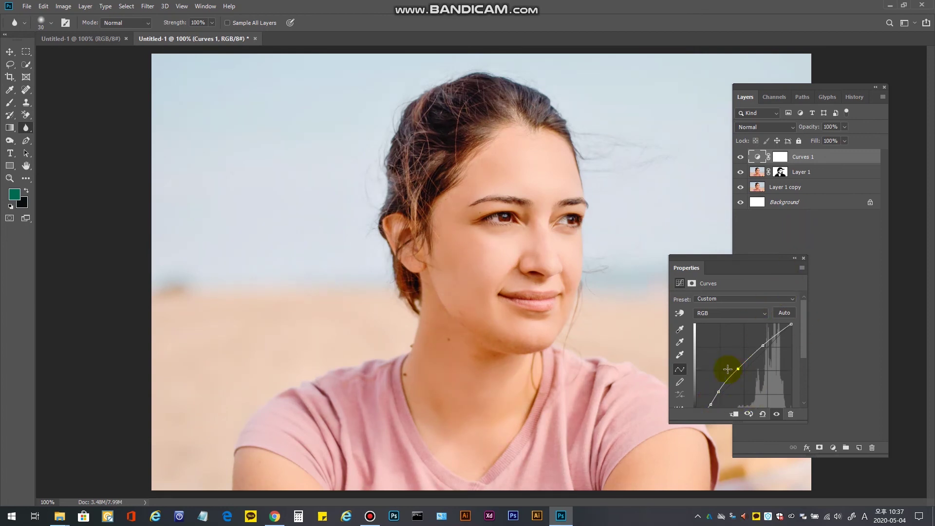
{"action": "left_click", "coordinate": [820, 172]}
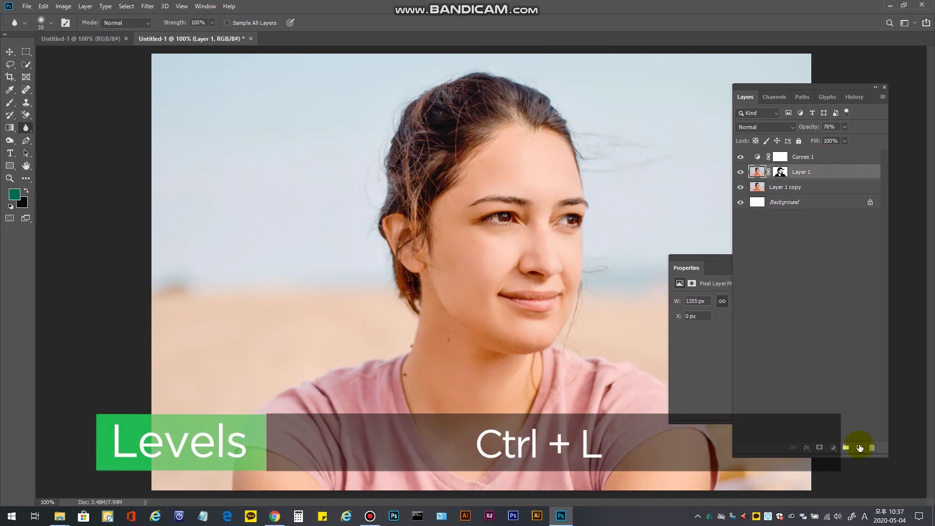
Add a Levels adjustment layer above Layer 1 with input levels 6, 0.91 and 249
{"action": "left_click", "coordinate": [832, 448]}
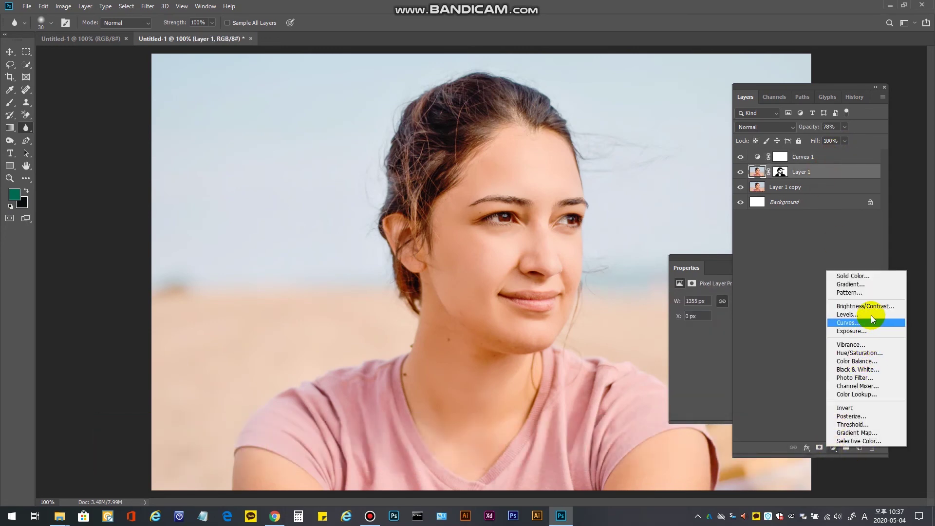
{"action": "left_click", "coordinate": [871, 315]}
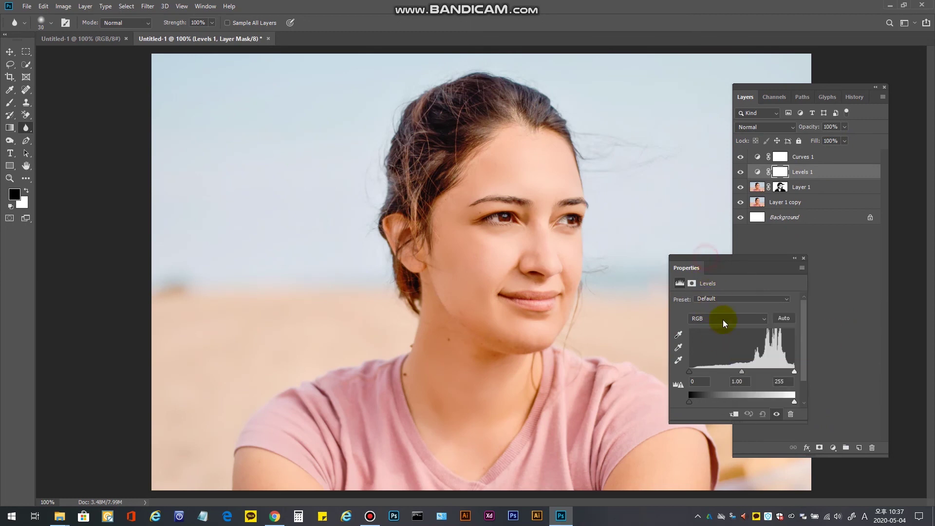
{"action": "left_click_drag", "start_coordinate": [747, 371], "coordinate": [748, 371]}
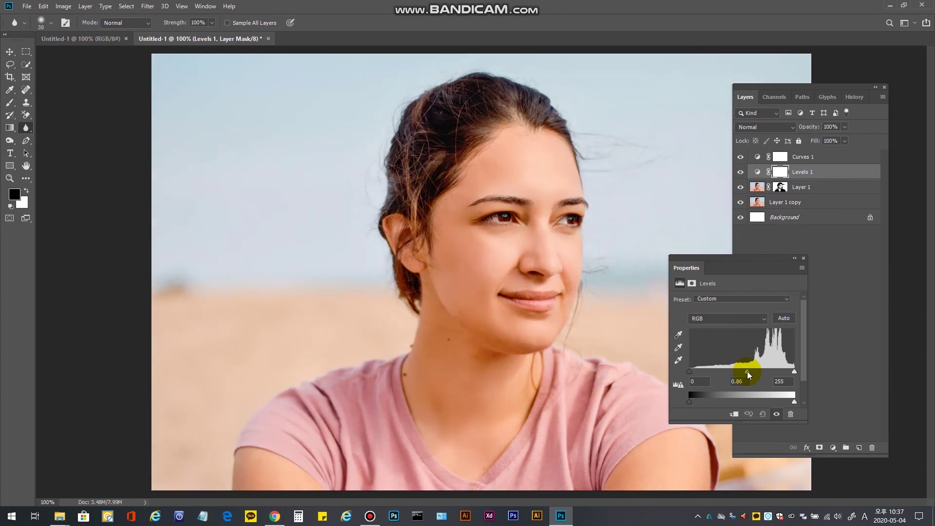
{"action": "left_click", "coordinate": [695, 374]}
{"action": "left_click_drag", "start_coordinate": [693, 372], "coordinate": [695, 373]}
{"action": "left_click_drag", "start_coordinate": [795, 373], "coordinate": [793, 374]}
{"action": "left_click", "coordinate": [10, 52]}
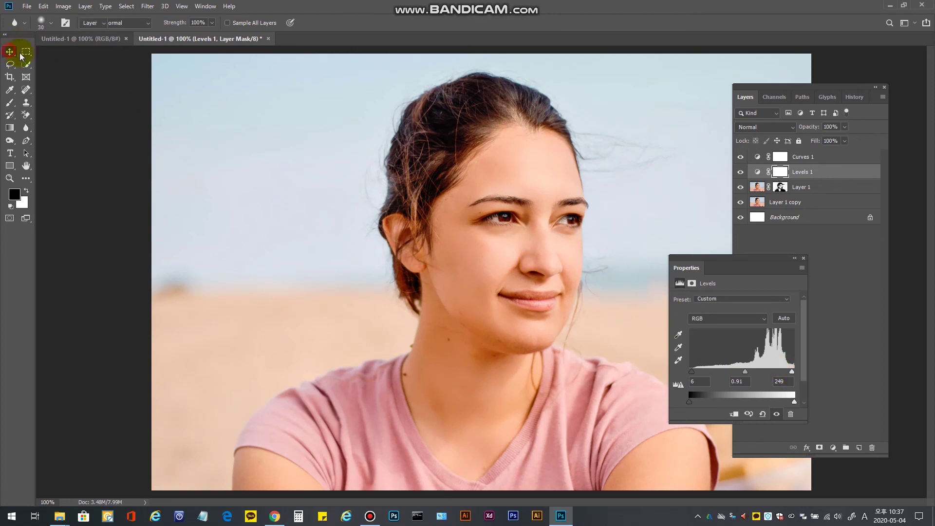
{"action": "left_click", "coordinate": [577, 275]}
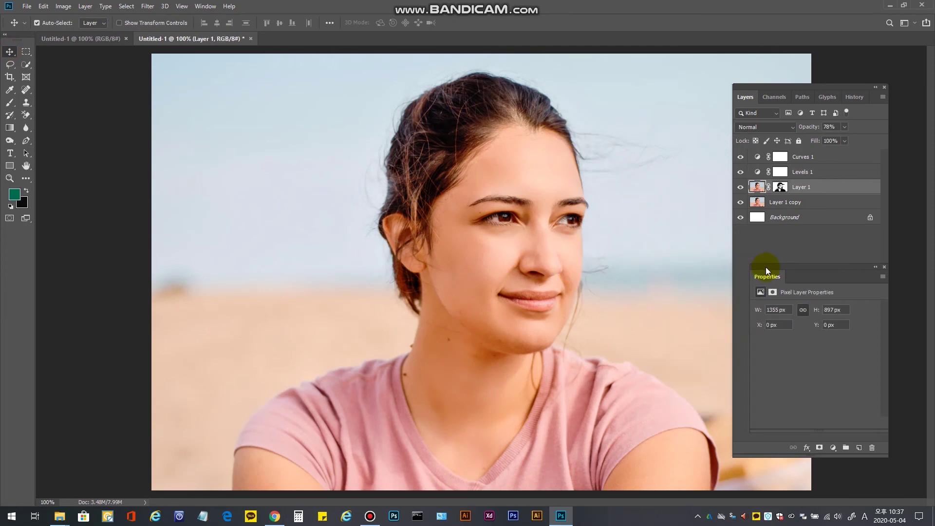
Dock the Properties panel under Layers and hide all panels to view the portrait
{"action": "left_click_drag", "start_coordinate": [684, 261], "coordinate": [757, 263]}
{"action": "key", "text": "Tab"}
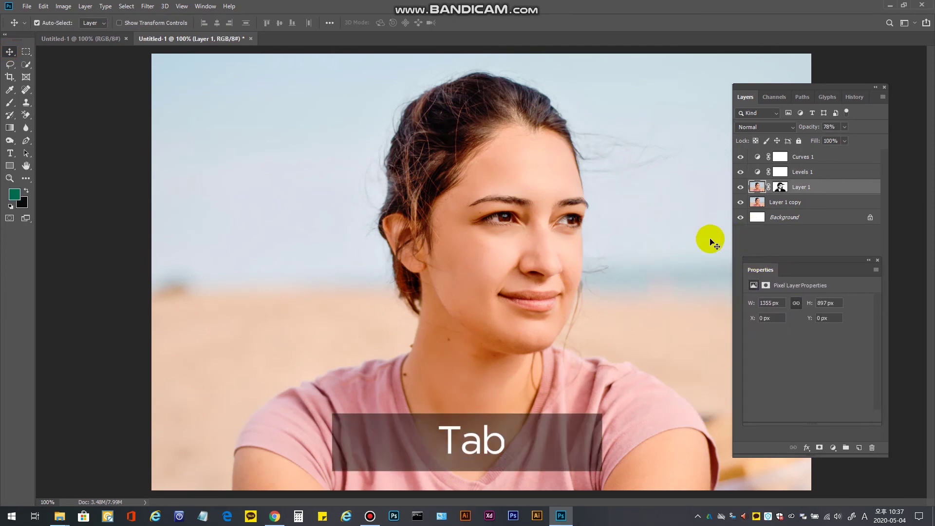